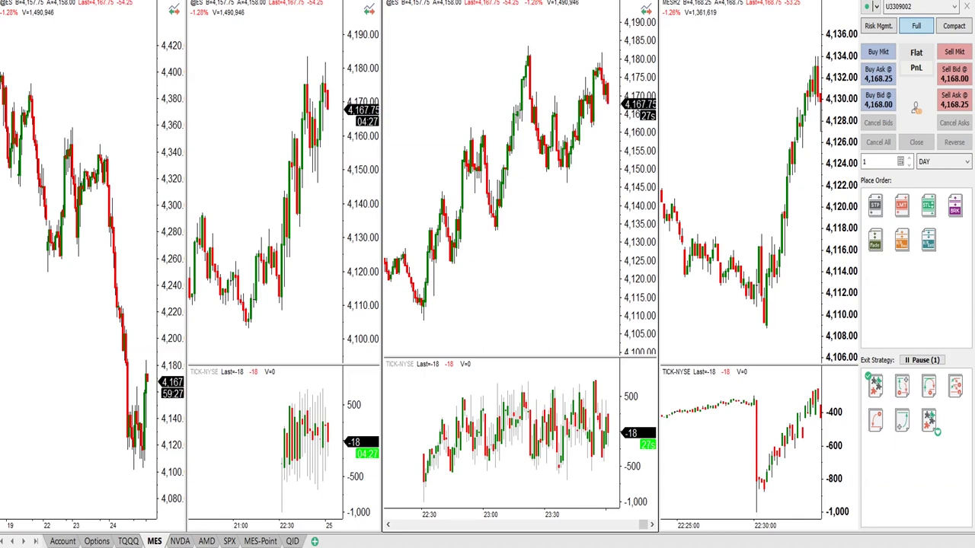
# Examine the ES price drop of 24 February 2022 across the ES and MES charts
pyautogui.scroll(3, 38, 149)
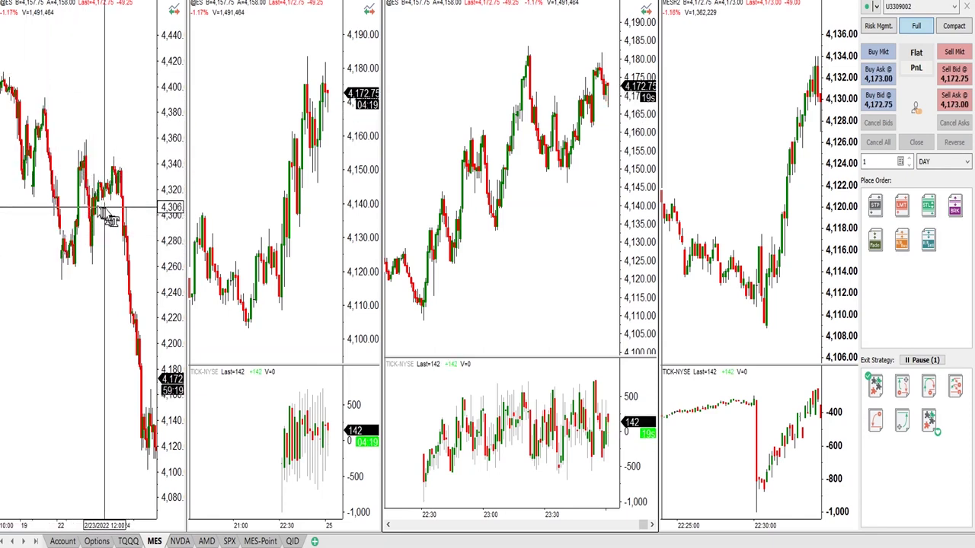
pyautogui.click(121, 262)
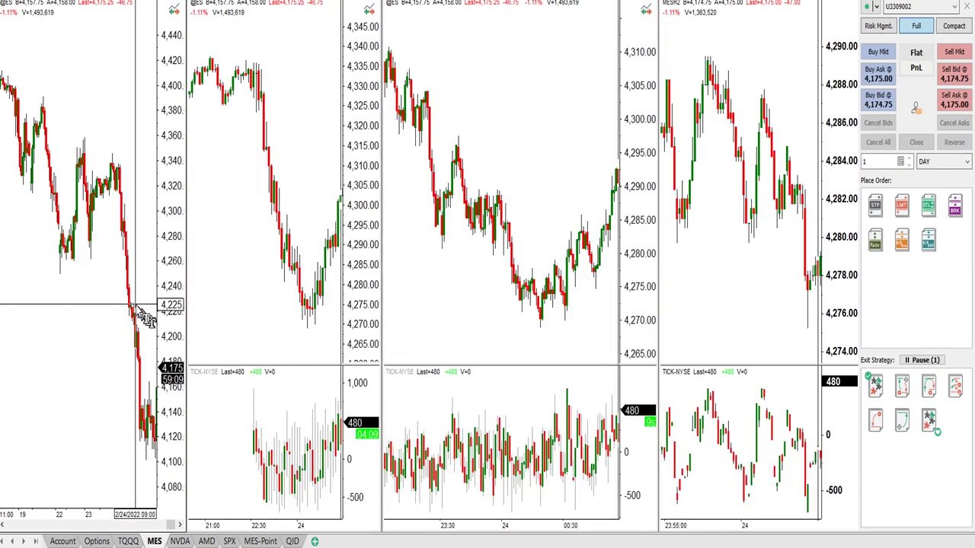
pyautogui.scroll(-2, 129, 304)
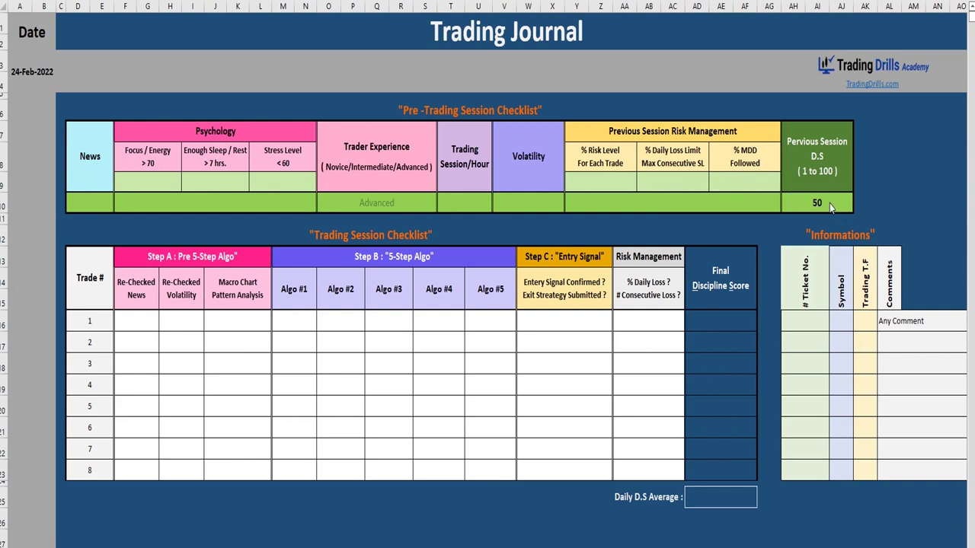
# Switch to the Trading Journal workbook and look over trade 1's Algo #1 to #5 and entry signal cells
pyautogui.press('Tab')
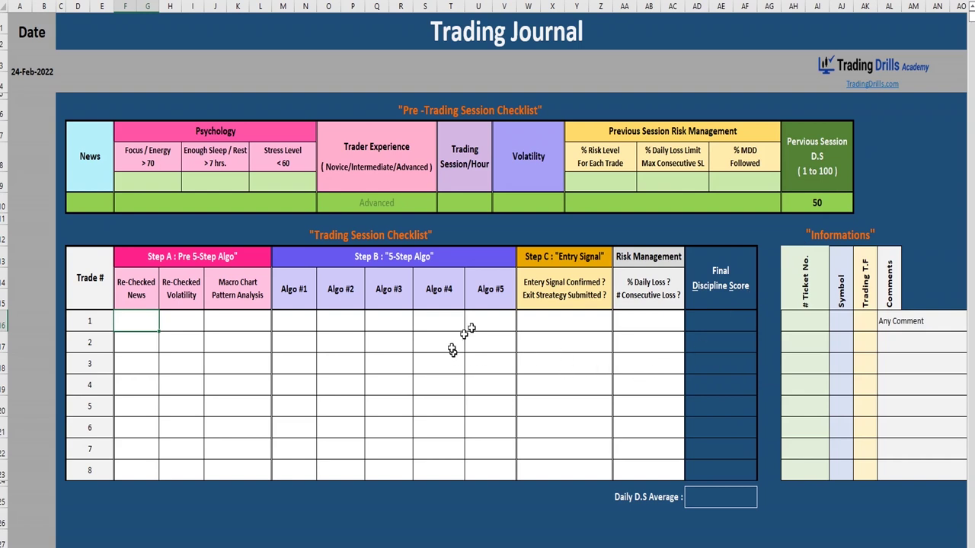
pyautogui.click(284, 323)
pyautogui.moveTo(284, 323); pyautogui.dragTo(552, 326)
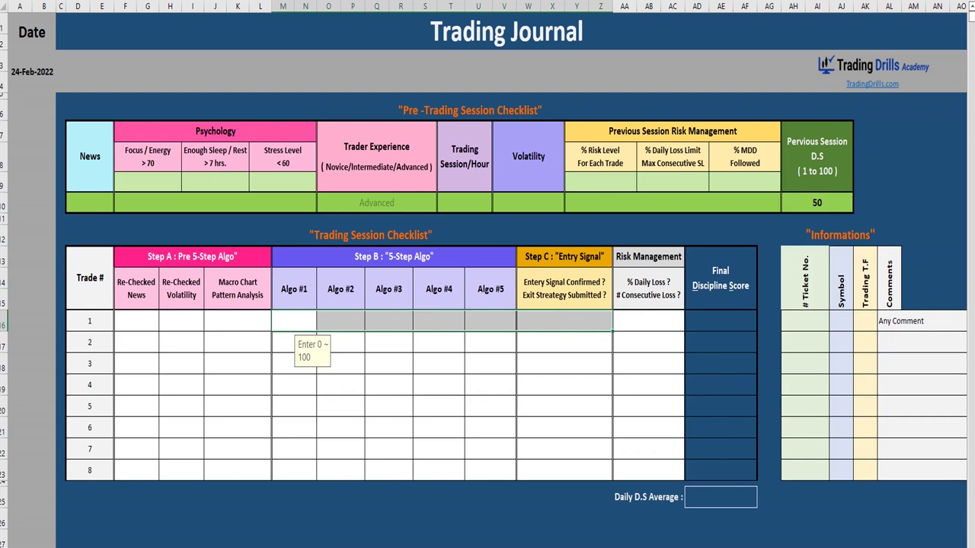
# Mark Re-Checked News and Re-Checked Volatility as YES for trade 1
pyautogui.click(136, 320)
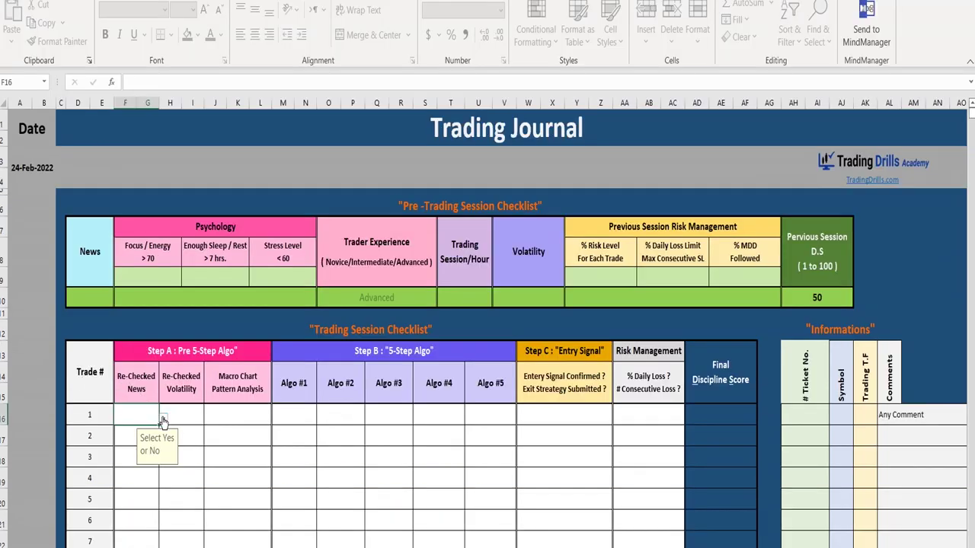
pyautogui.click(163, 419)
pyautogui.click(152, 430)
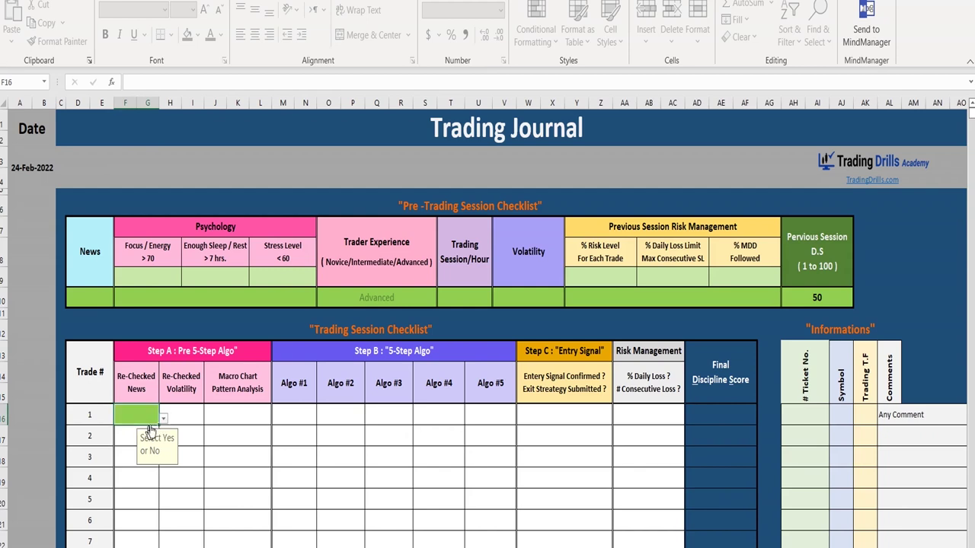
pyautogui.click(183, 418)
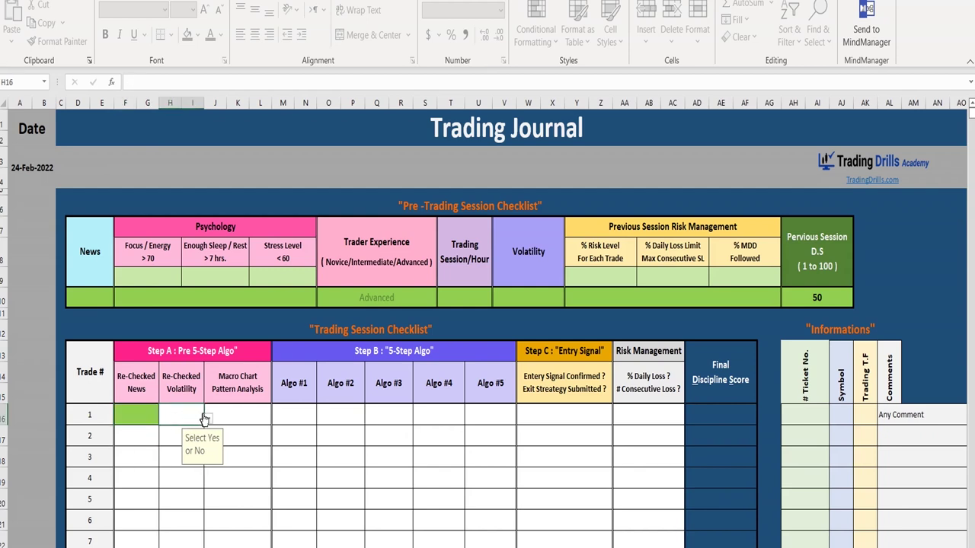
pyautogui.click(209, 419)
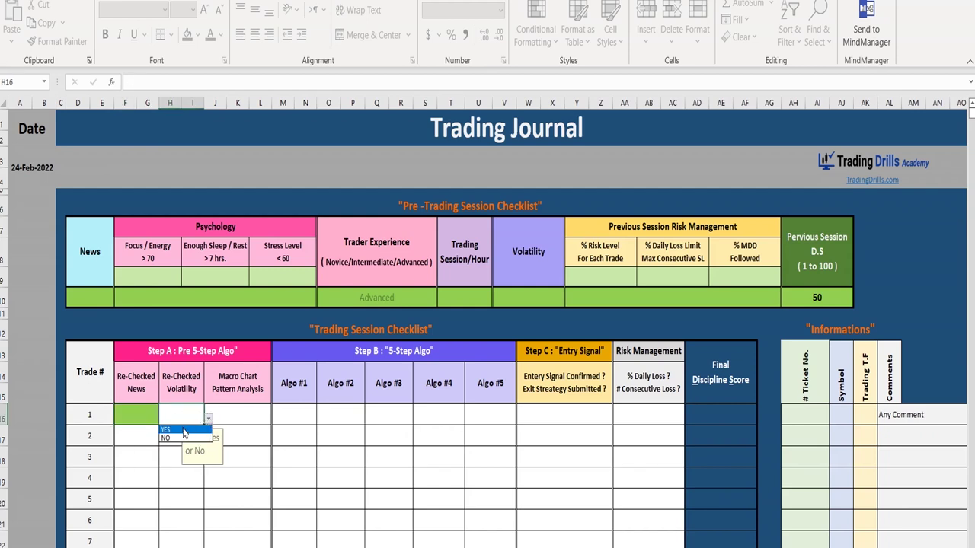
pyautogui.click(182, 431)
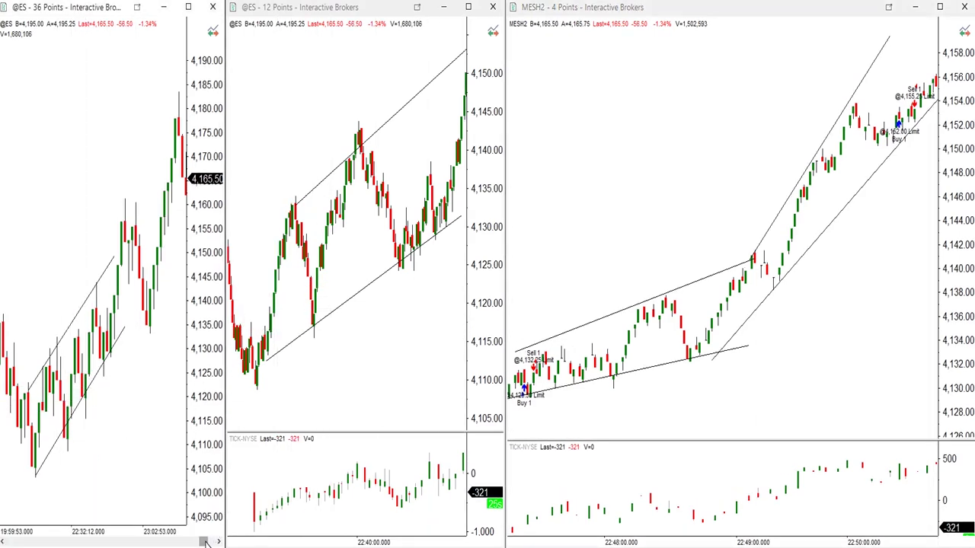
# Switch to MultiCharts and examine the rising channels on the 36-point ES chart and the 4-point MESH2 chart
pyautogui.moveTo(205, 542); pyautogui.dragTo(201, 539)
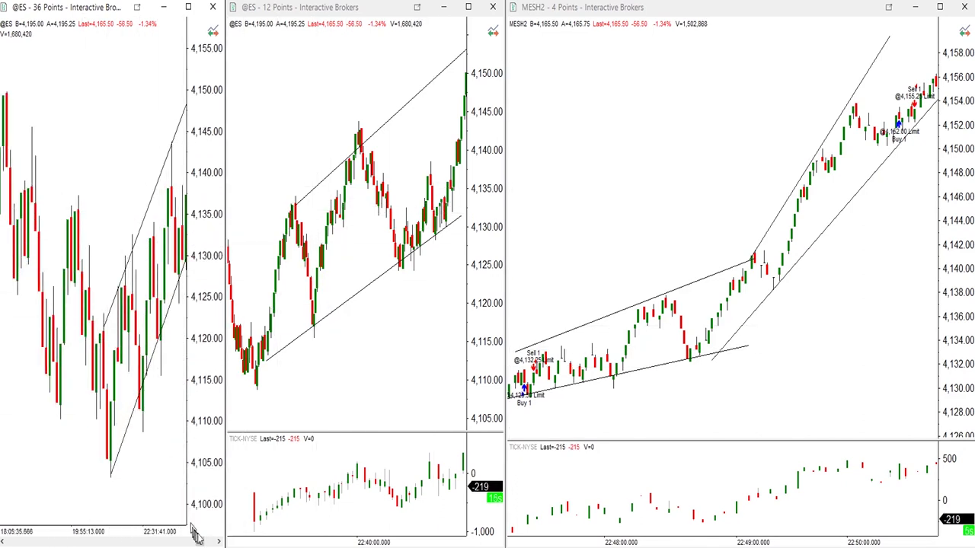
pyautogui.moveTo(219, 542); pyautogui.dragTo(219, 542)
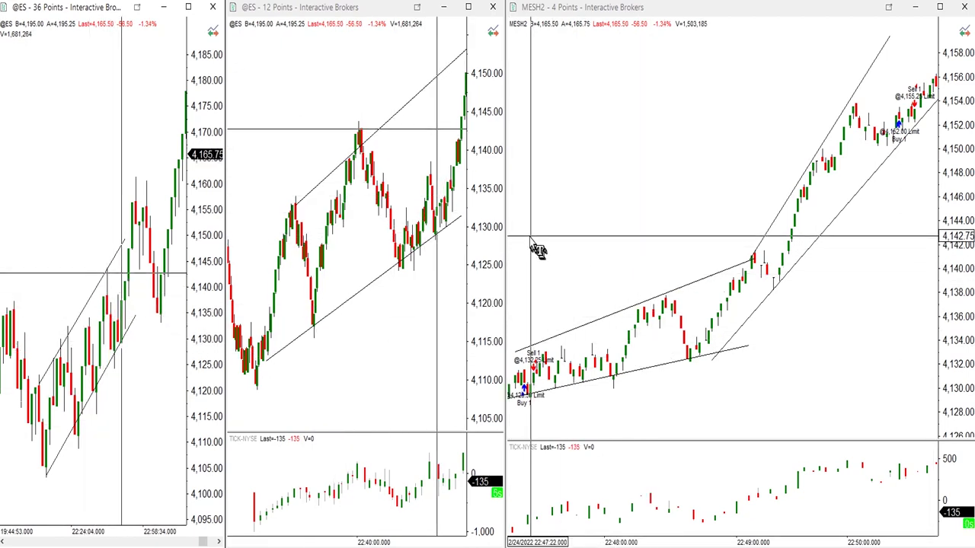
pyautogui.moveTo(525, 238)
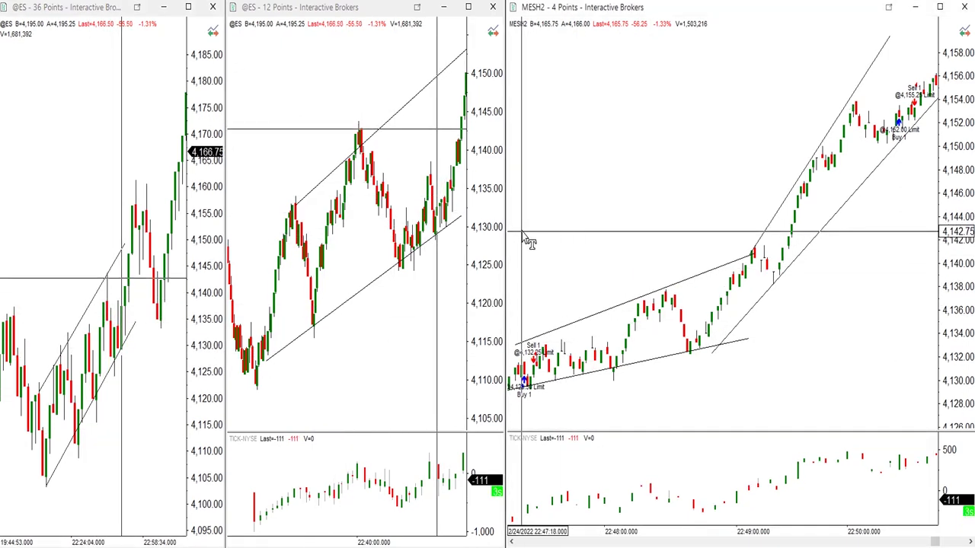
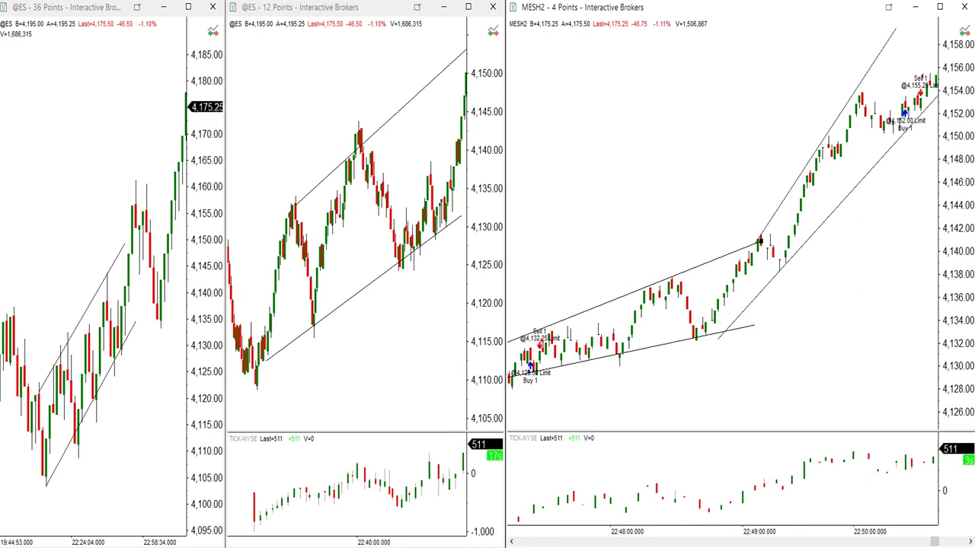
# Return to the Trading Journal workbook and score Algo #1, Algo #2 and Algo #3 as 100 for trade 1
pyautogui.moveTo(534, 547)
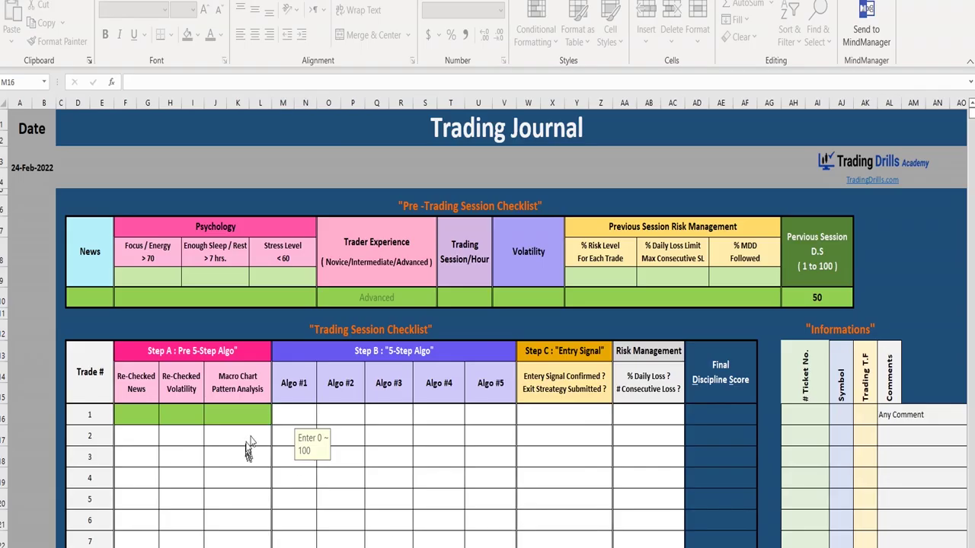
pyautogui.click(299, 415)
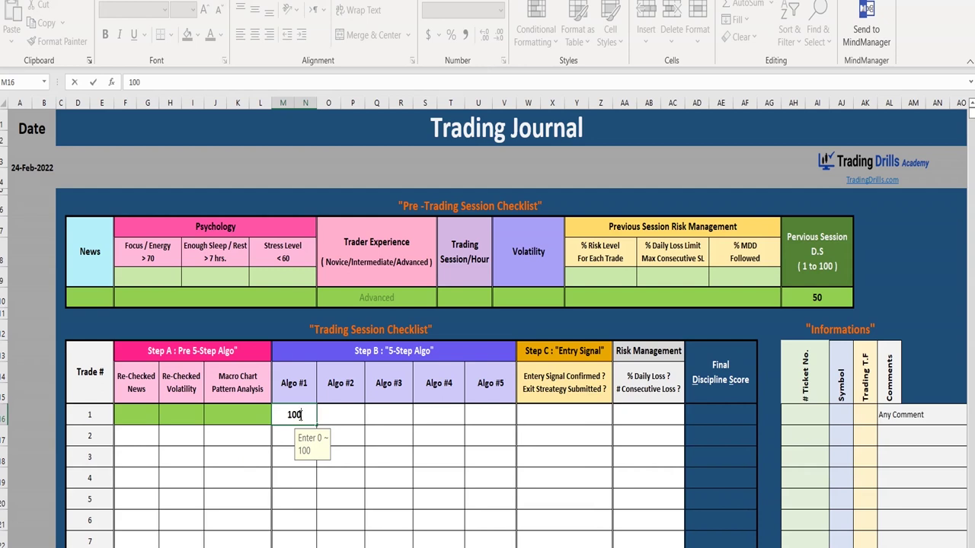
pyautogui.press('Tab')
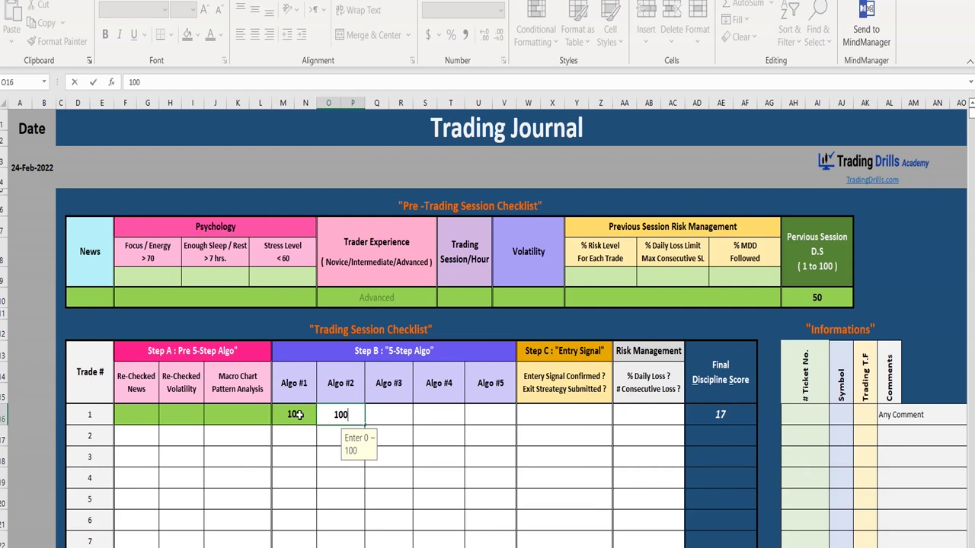
pyautogui.press('Tab')
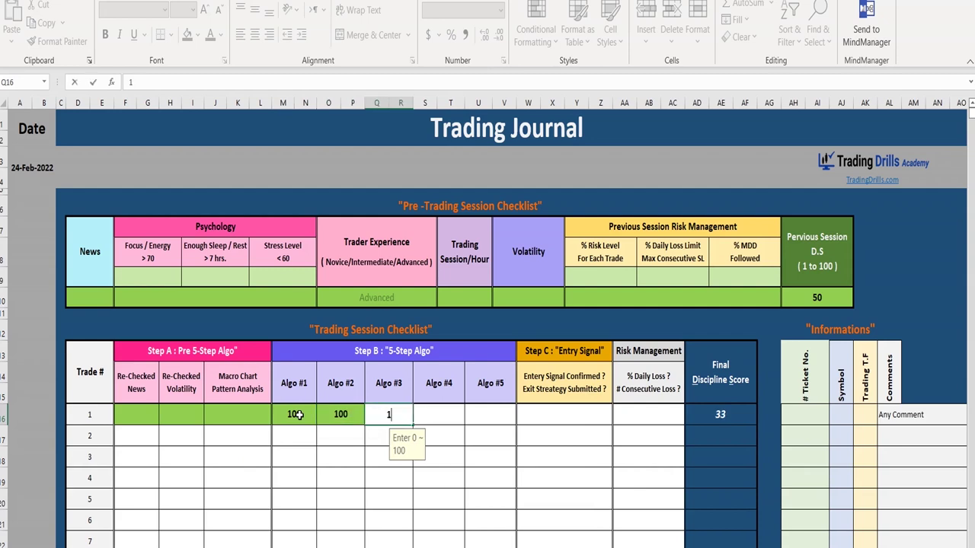
pyautogui.press('Tab')
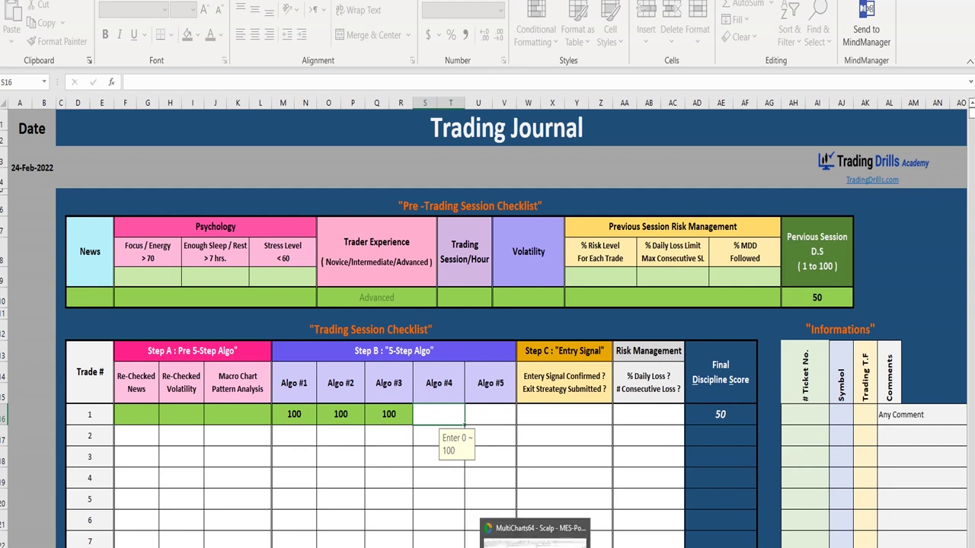
# Switch to MultiCharts and draw a middle trend line through each of the two rising channels on the 4-point MESH2 chart
pyautogui.click(534, 542)
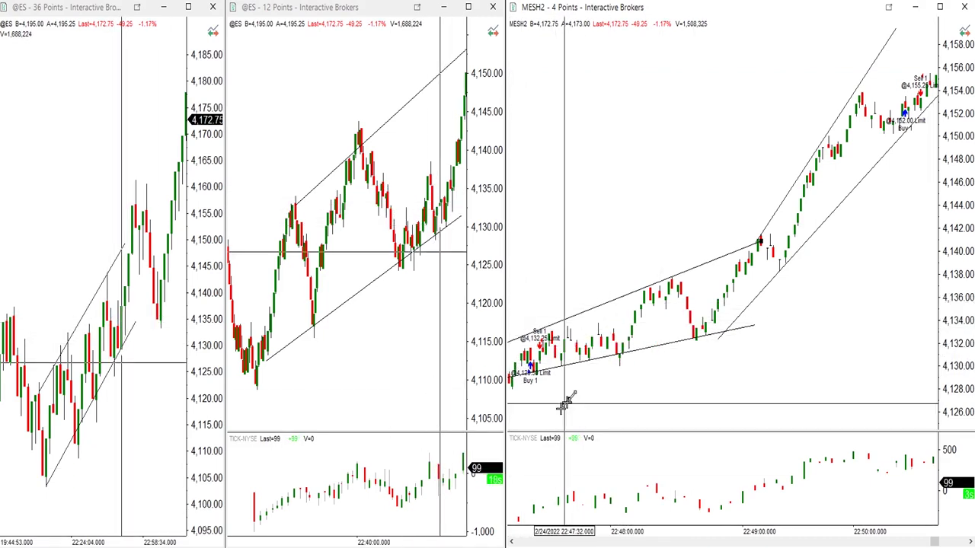
pyautogui.moveTo(514, 360); pyautogui.dragTo(711, 296)
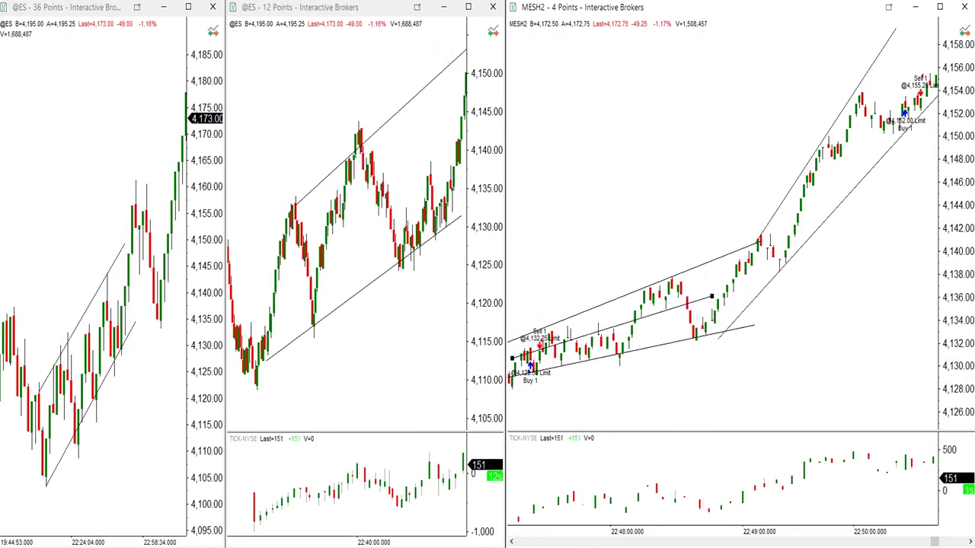
pyautogui.moveTo(752, 280)
pyautogui.mouseDown()
pyautogui.moveTo(926, 45)
pyautogui.moveTo(941, 53)
pyautogui.moveTo(919, 90)
pyautogui.moveTo(948, 39)
pyautogui.moveTo(927, 49)
pyautogui.mouseUp()
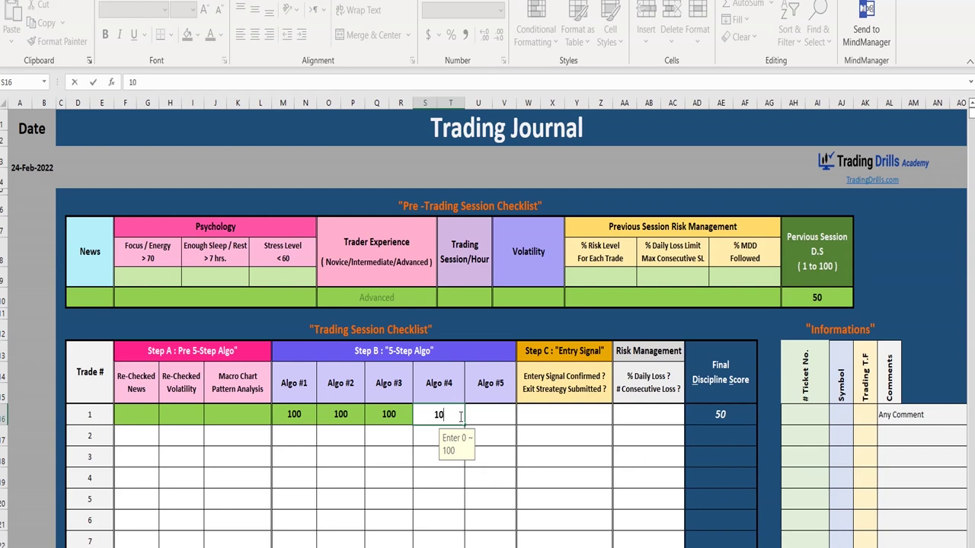
# In the Trading Journal, score trade 1's Algo #4 as 100, Algo #5 as 80 and, after checking the charts, the entry signal as 100
pyautogui.press('Tab')
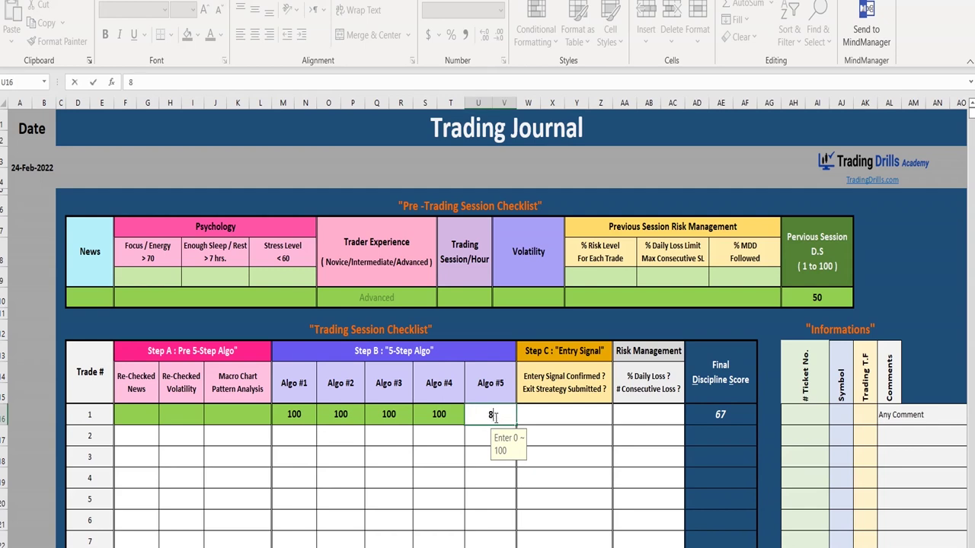
pyautogui.press('Tab')
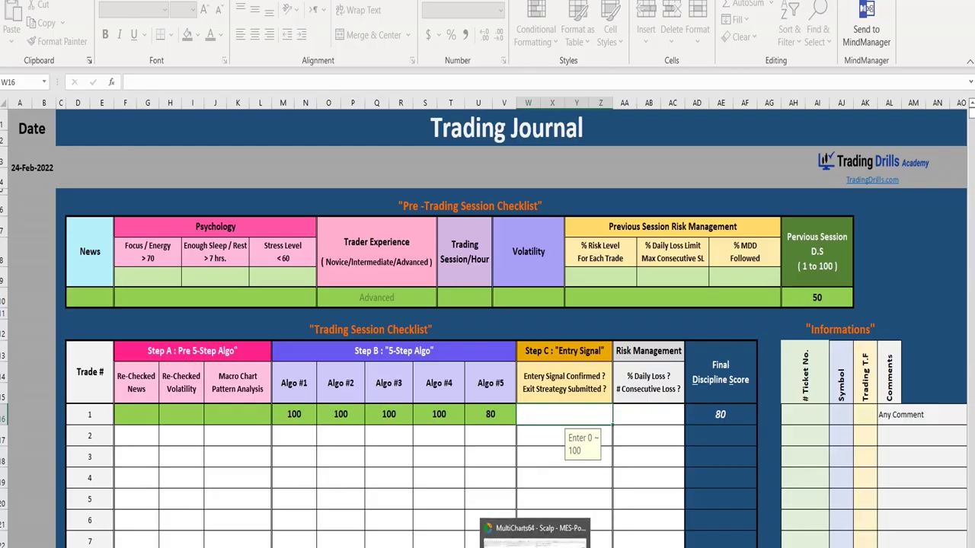
pyautogui.click(534, 543)
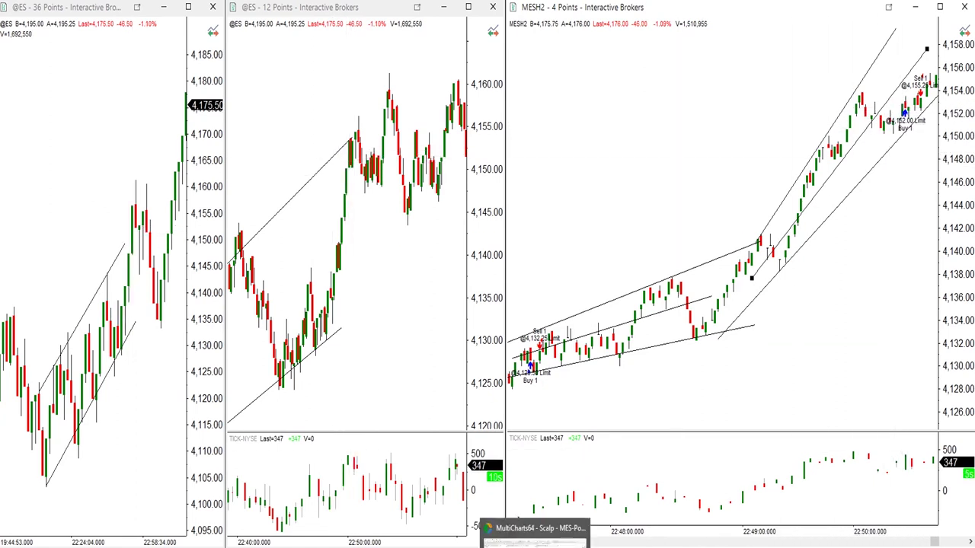
pyautogui.moveTo(515, 547)
pyautogui.click(515, 537)
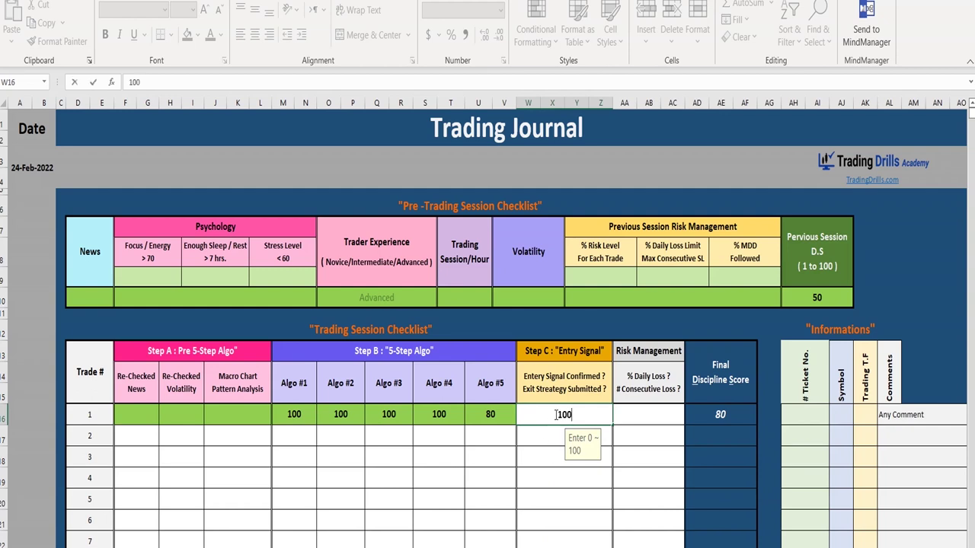
pyautogui.press('Return')
pyautogui.press('Tab')
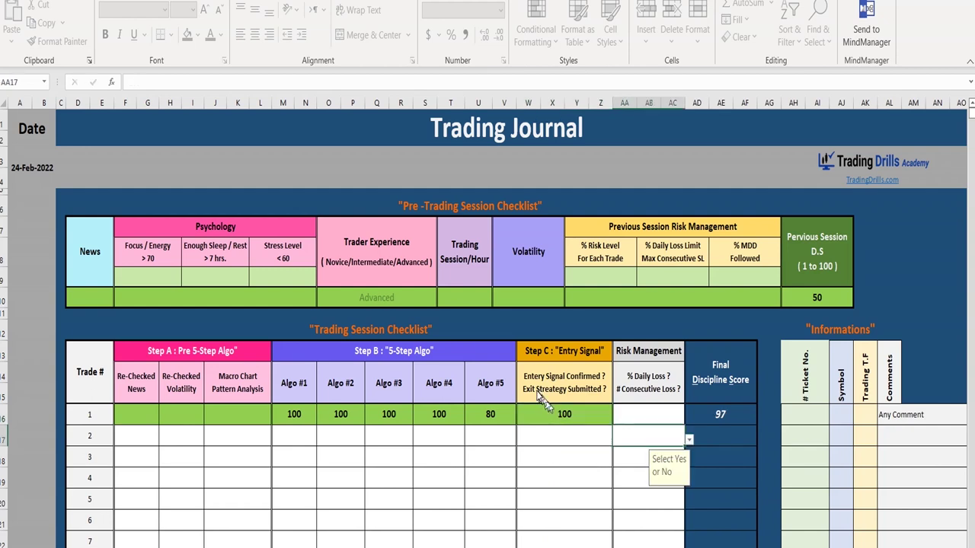
# Set the Risk Management check for trade 1 to YES
pyautogui.click(646, 415)
pyautogui.click(689, 417)
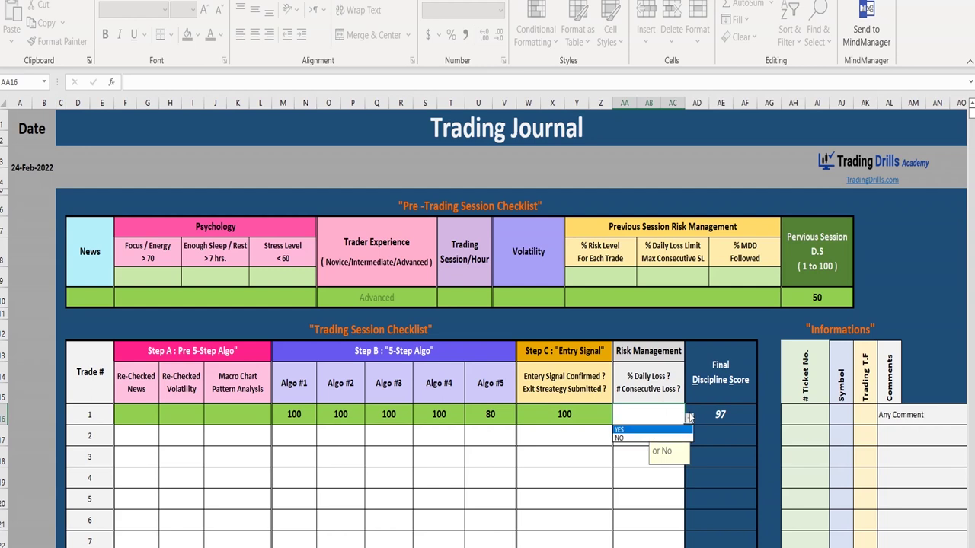
pyautogui.click(652, 431)
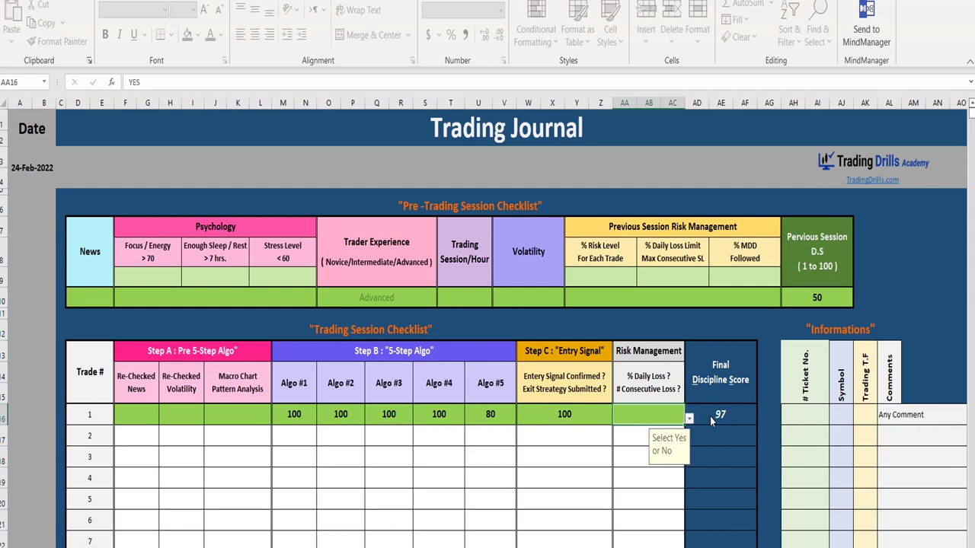
# Change trade 1's Algo #5 score and Step C entry signal score to 50 each
pyautogui.click(492, 414)
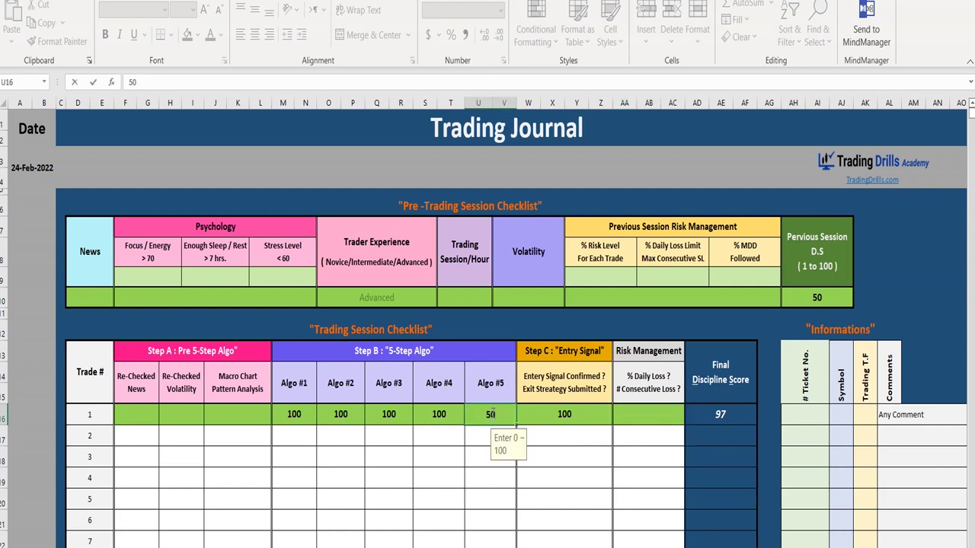
pyautogui.write('50')
pyautogui.press('Tab')
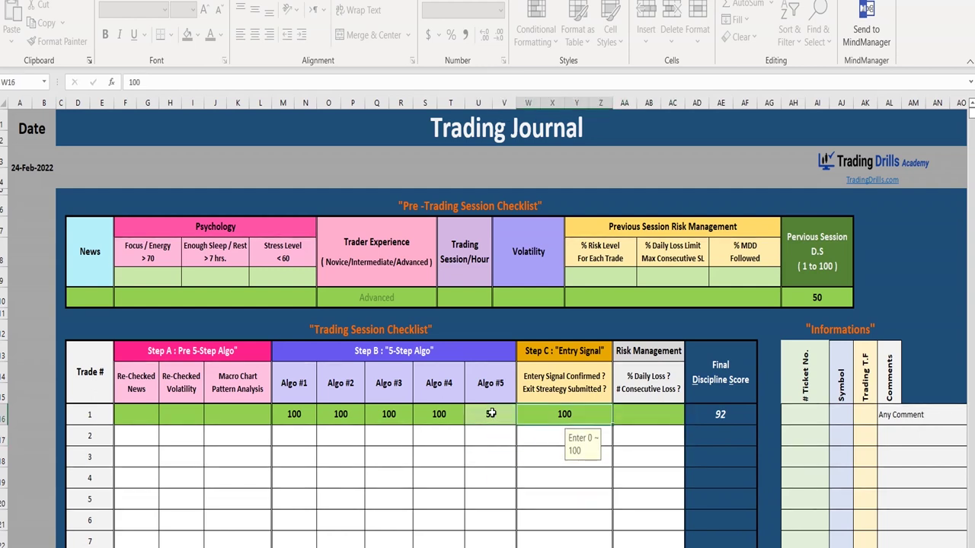
pyautogui.write('50')
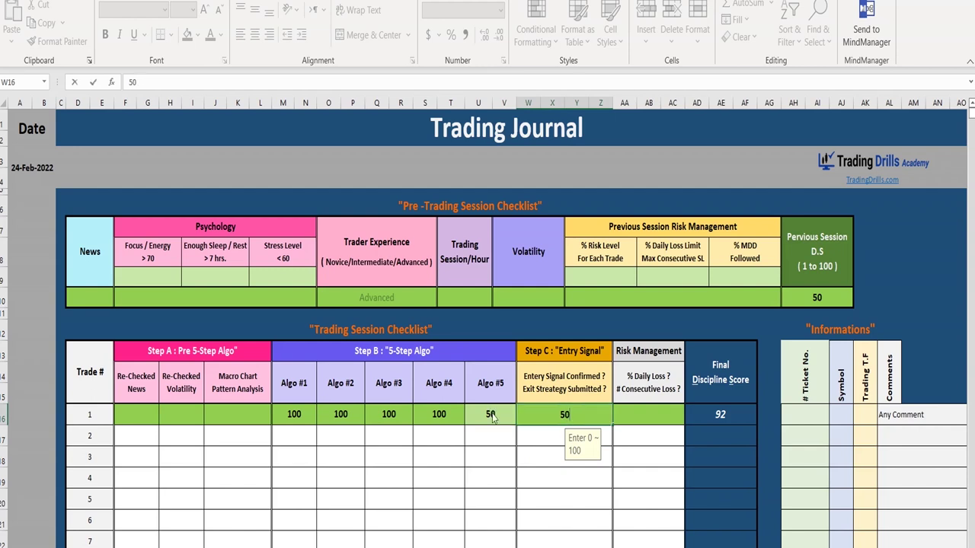
pyautogui.press('Return')
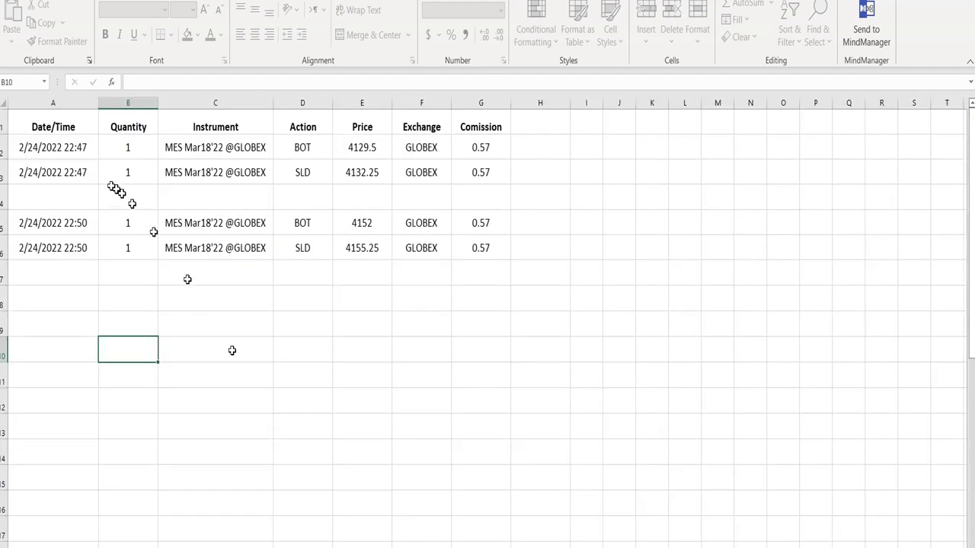
# Review the first MES trade's buy and sell rows at 22:47 in the trade log sheet
pyautogui.moveTo(66, 148); pyautogui.dragTo(469, 174)
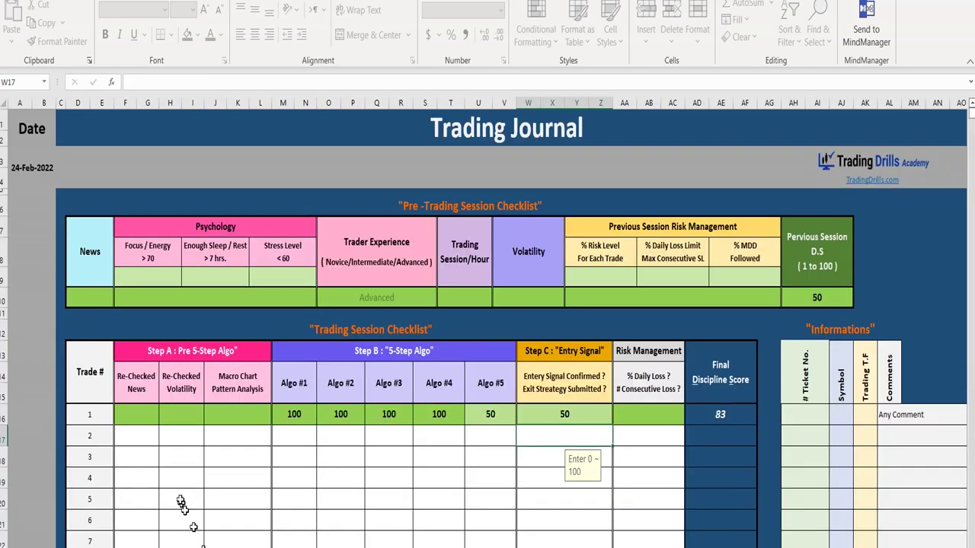
# Check the second trade on the charts and copy trade 1's three Step A answers into trade 2's row
pyautogui.click(144, 442)
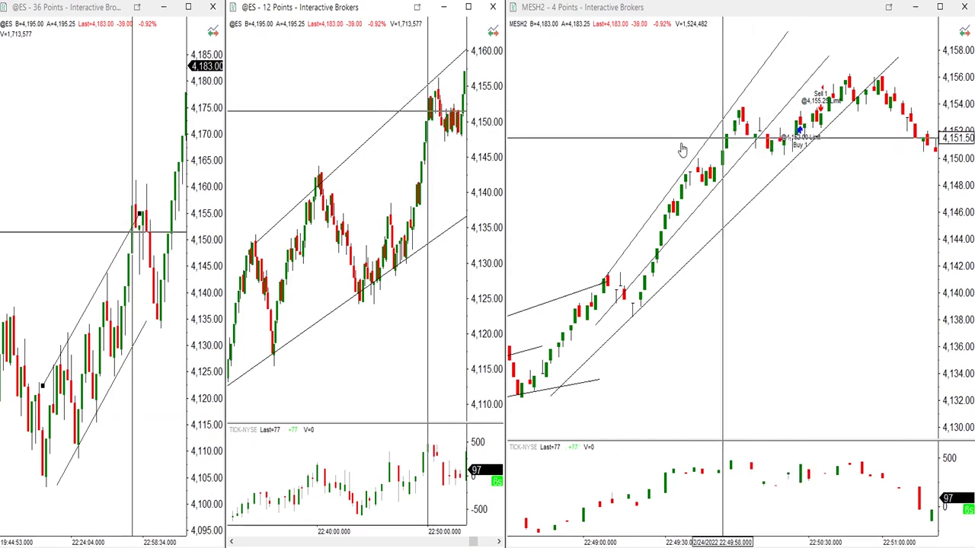
pyautogui.click(632, 275)
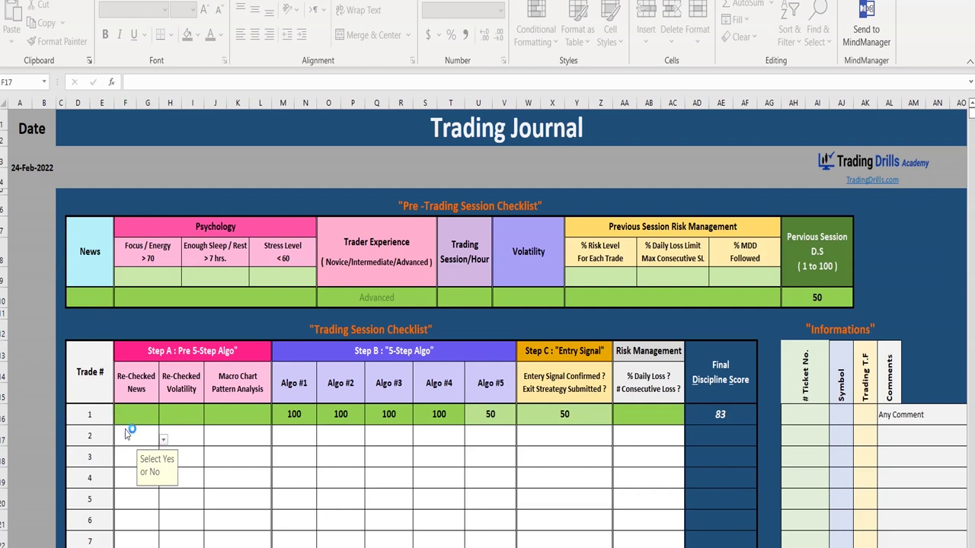
pyautogui.write('10')
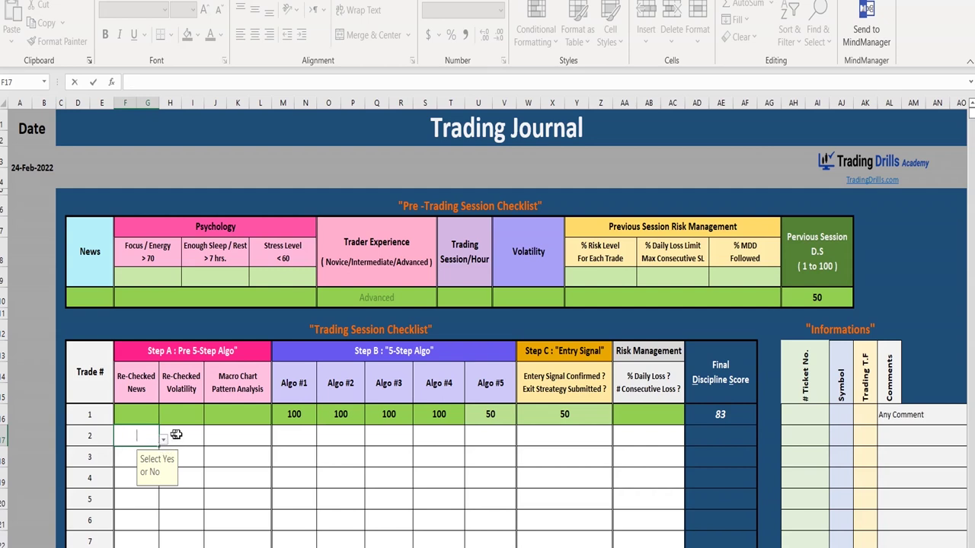
pyautogui.press('Escape')
pyautogui.moveTo(149, 415); pyautogui.dragTo(229, 413)
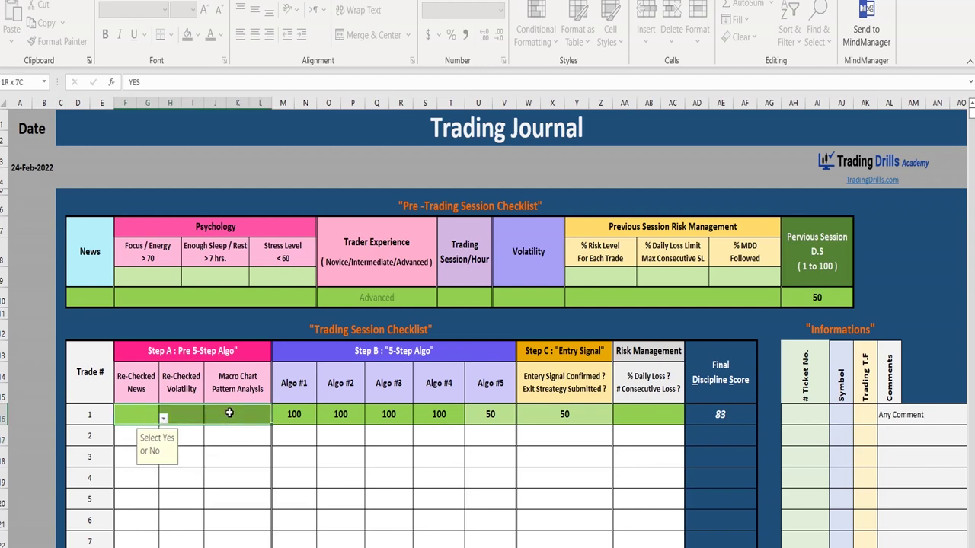
pyautogui.hotkey('ctrl', 'c')
pyautogui.click(130, 444)
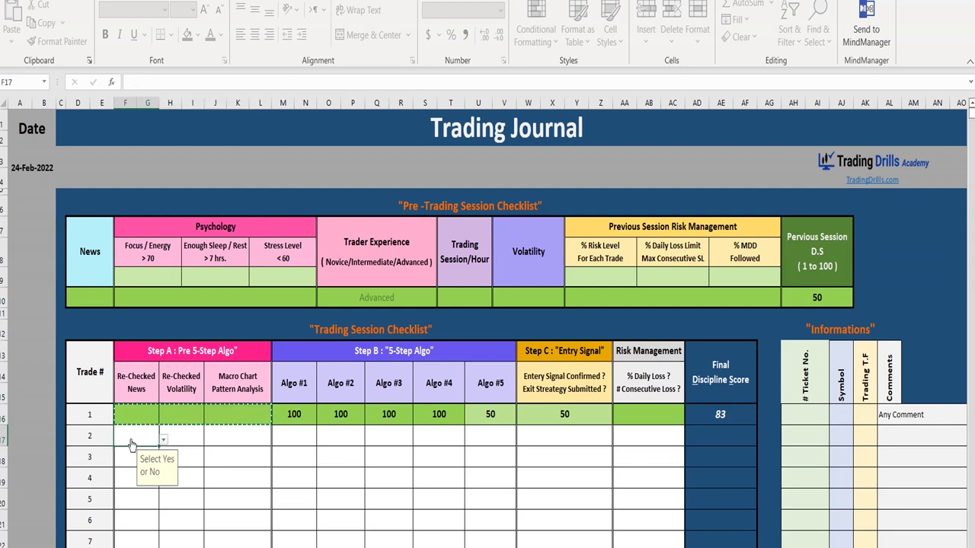
pyautogui.hotkey('ctrl', 'v')
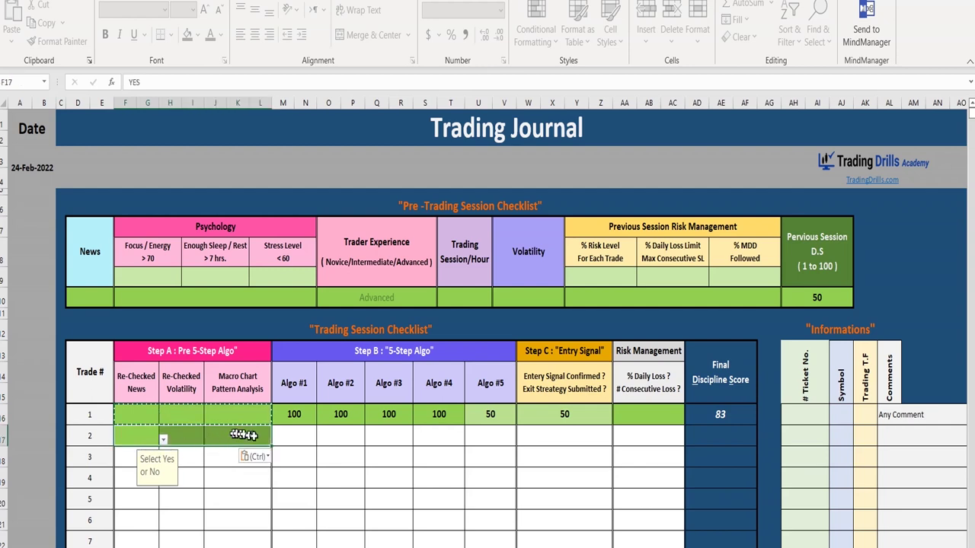
# Score trade 2's Algo #1, Algo #2, Algo #3 and Algo #4 as 100 each
pyautogui.click(291, 439)
pyautogui.write('100')
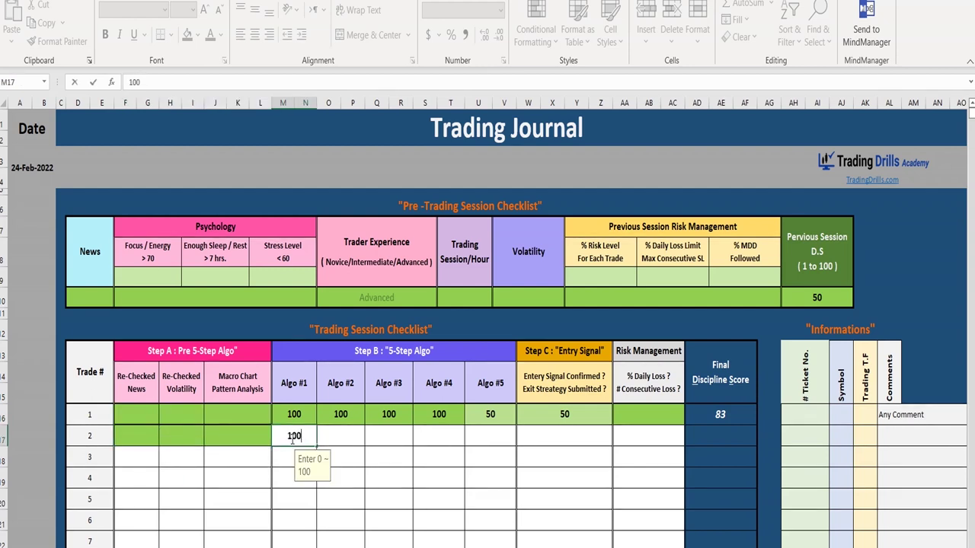
pyautogui.press('Tab')
pyautogui.write('100')
pyautogui.press('Tab')
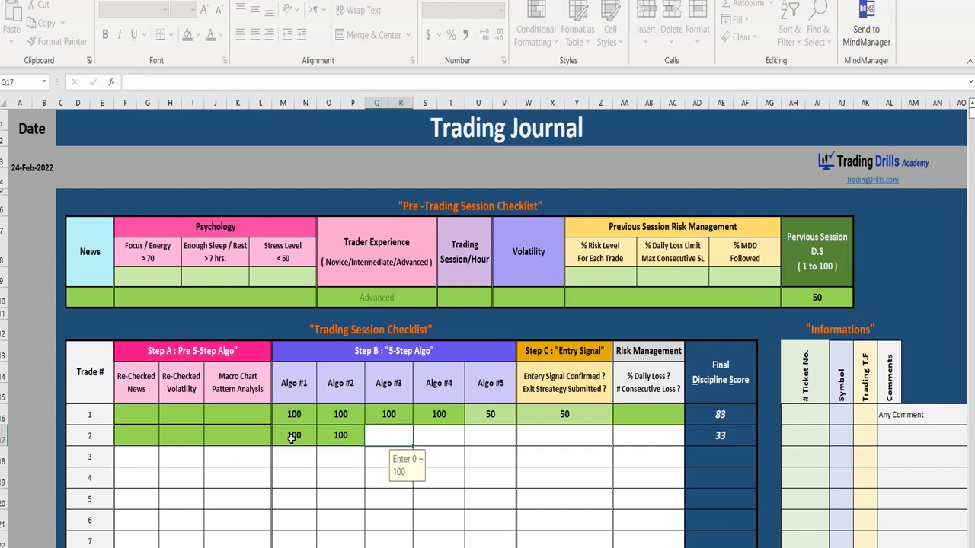
pyautogui.write('1000')
pyautogui.press('Tab')
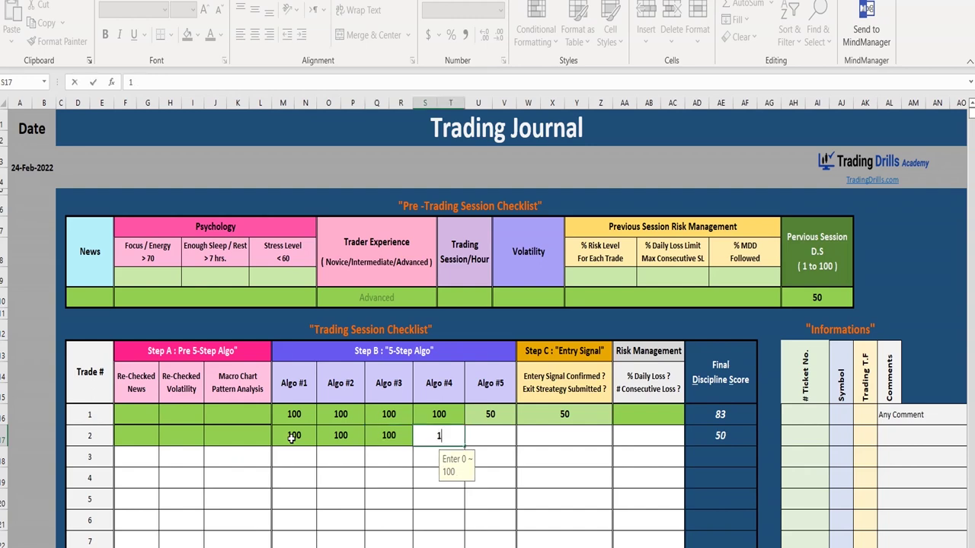
pyautogui.press('Tab')
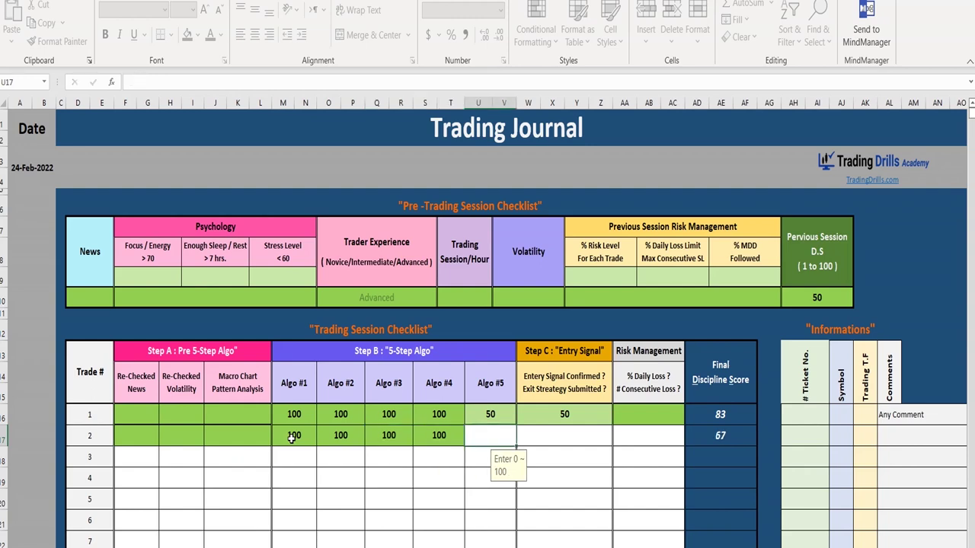
# Score trade 2's Algo #5 and Step C entry signal as 100 each
pyautogui.write('100')
pyautogui.press('Return')
pyautogui.press('Tab')
pyautogui.press('Up')
pyautogui.write('100')
pyautogui.press('Tab')
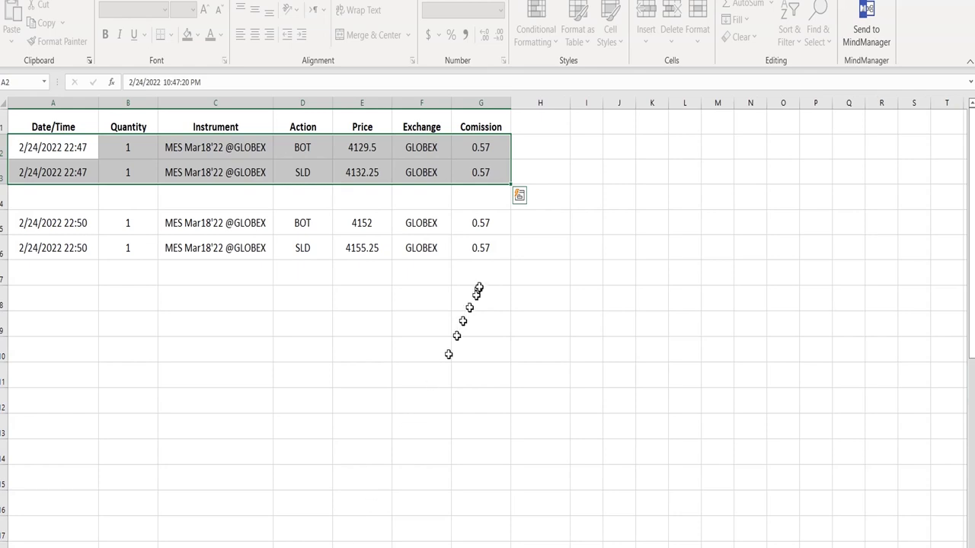
# In the trade log sheet, paste the copied performance metrics picture below the trade rows at cell A8
pyautogui.click(478, 274)
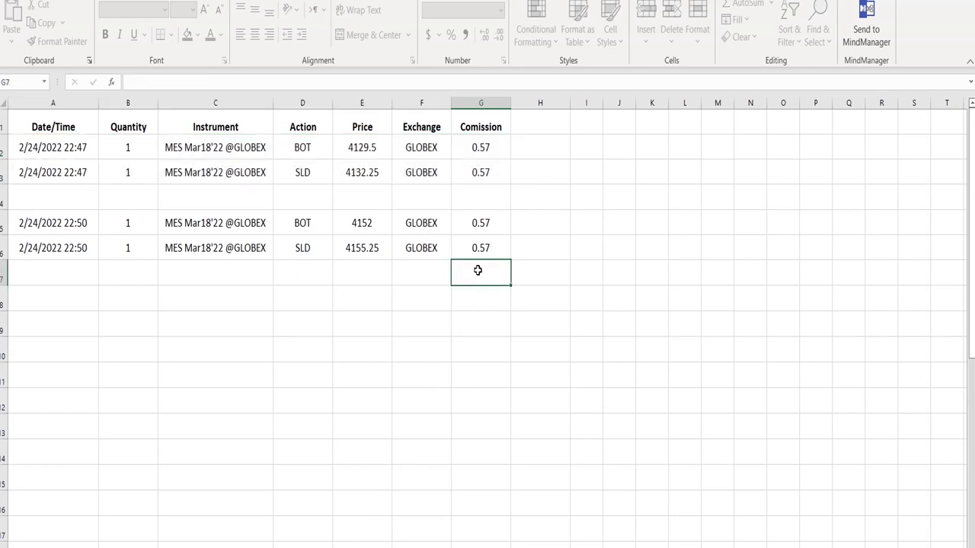
pyautogui.click(31, 304)
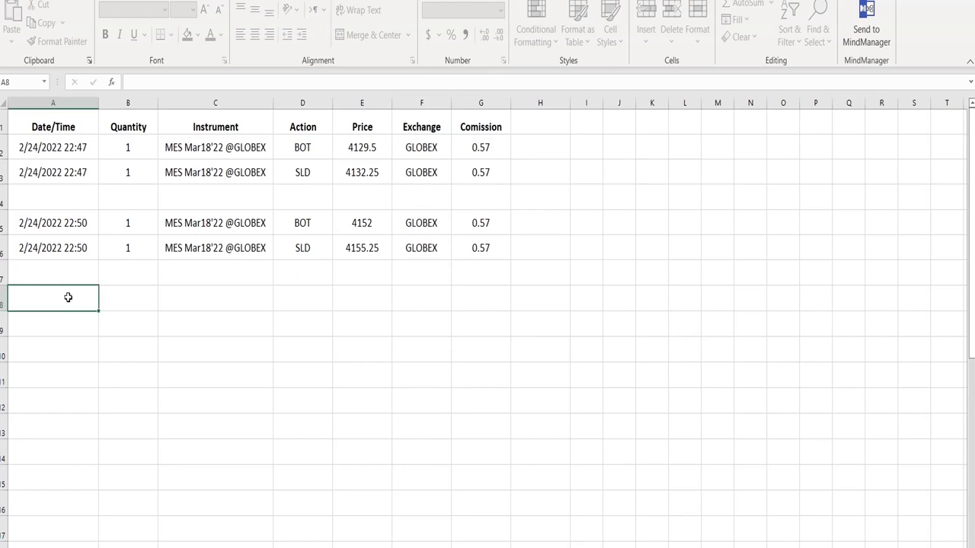
pyautogui.hotkey('ctrl', 'v')
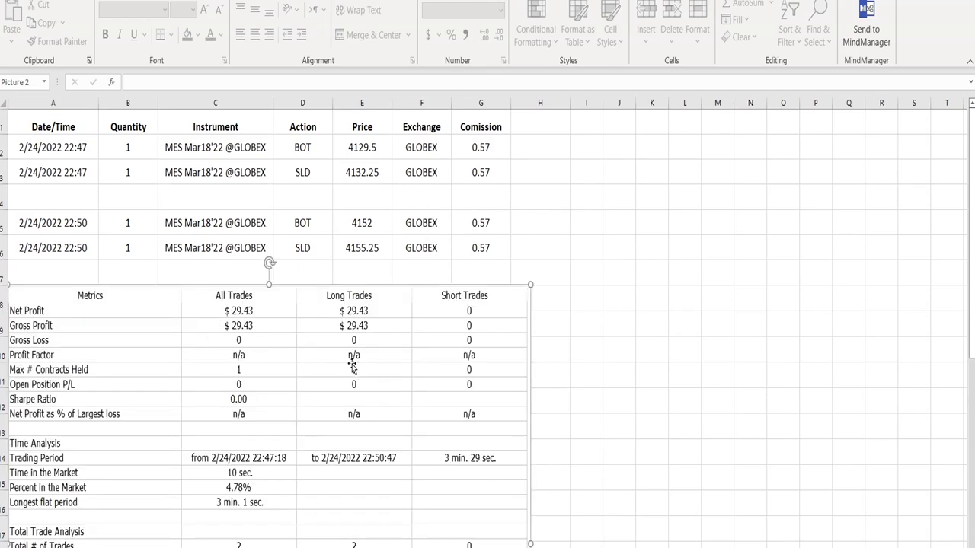
# Review the pasted metrics picture, covering profit figures, time analysis, total trade analysis and trade series analysis
pyautogui.scroll(-2, 352, 366)
pyautogui.scroll(-3, 352, 366)
pyautogui.scroll(3, 352, 367)
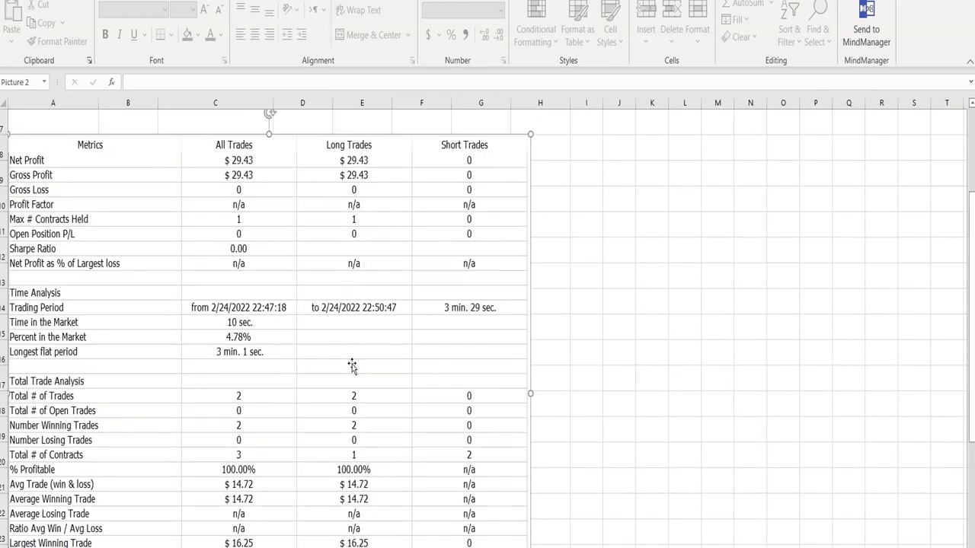
pyautogui.click(644, 292)
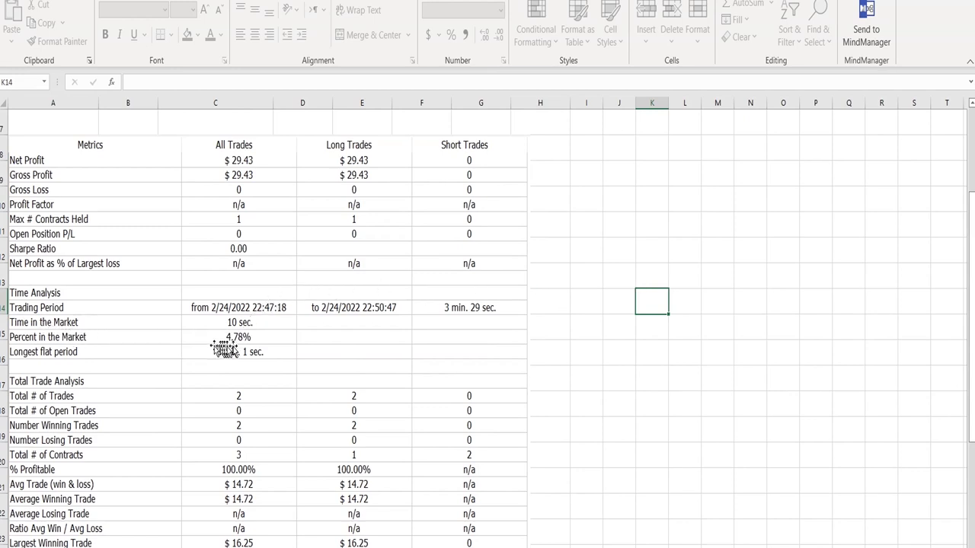
pyautogui.scroll(-3, 327, 400)
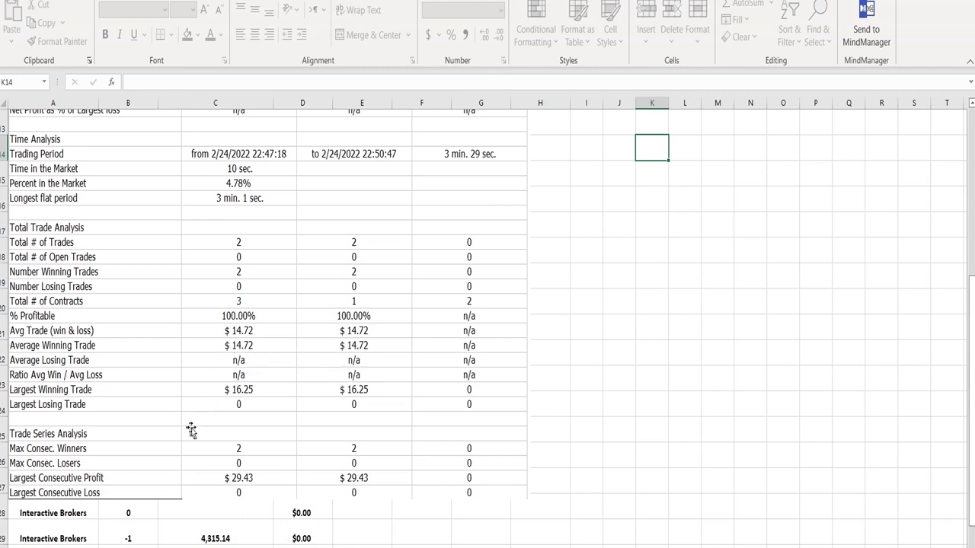
pyautogui.scroll(2, 192, 430)
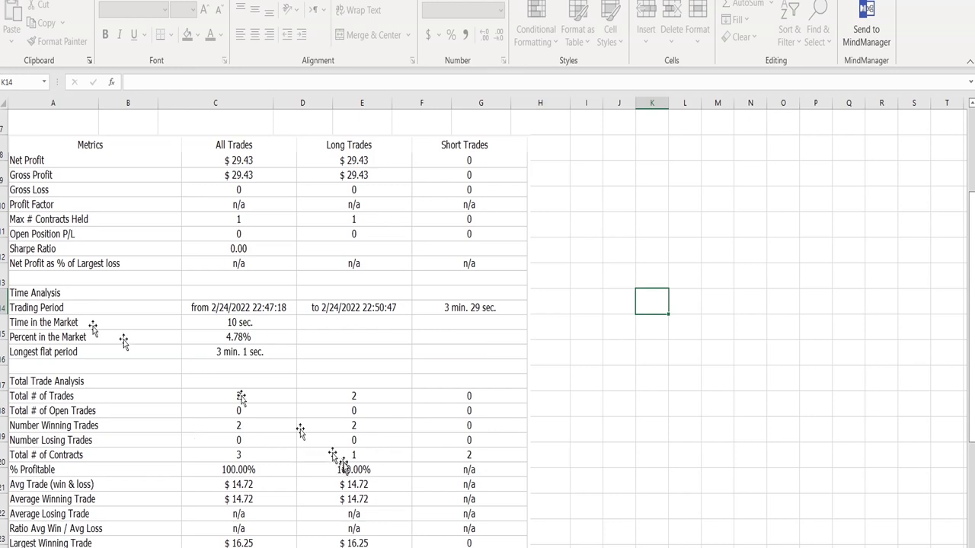
pyautogui.scroll(2, 487, 343)
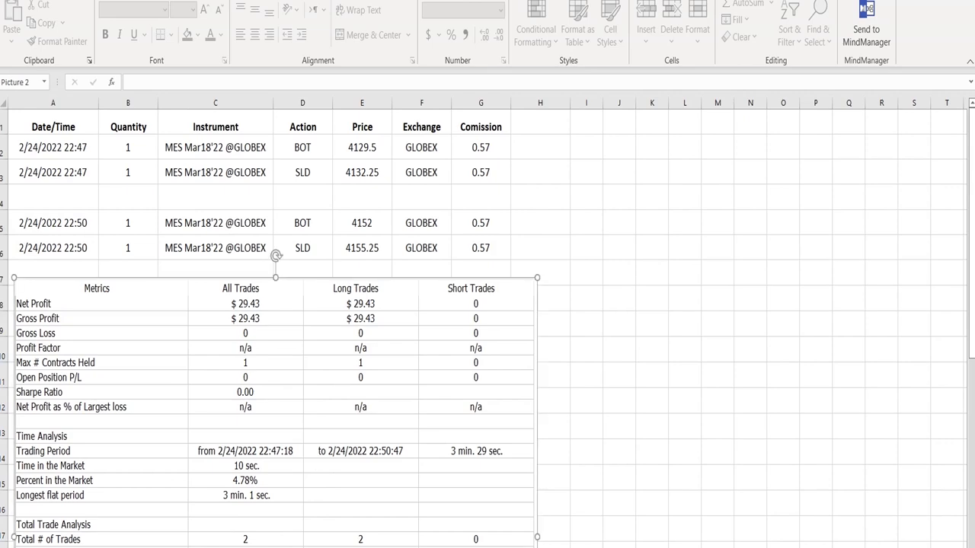
# Return to the Trading Journal sheet and set the Risk Management check for trade 2 to YES
pyautogui.hotkey('ctrl', 'pagedown')
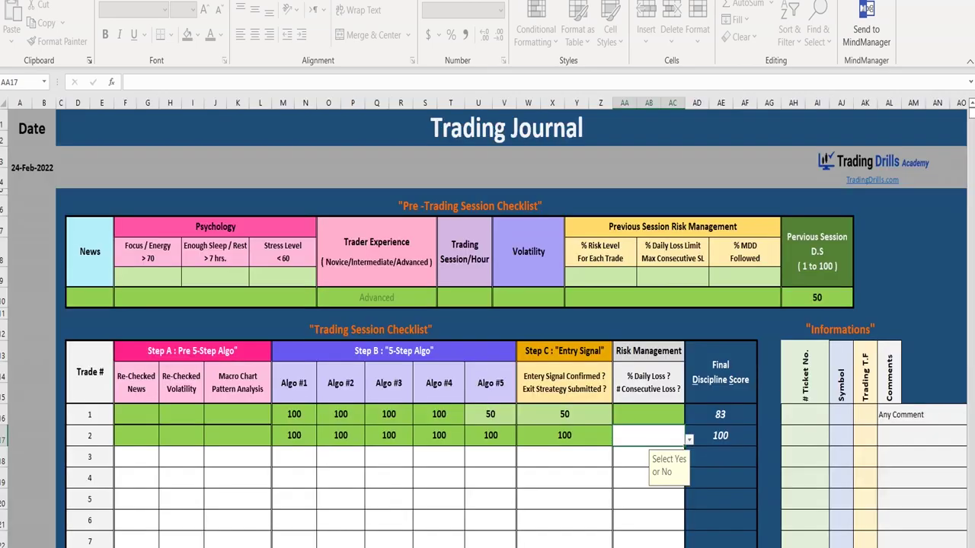
pyautogui.hotkey('ctrl', 'pagedown')
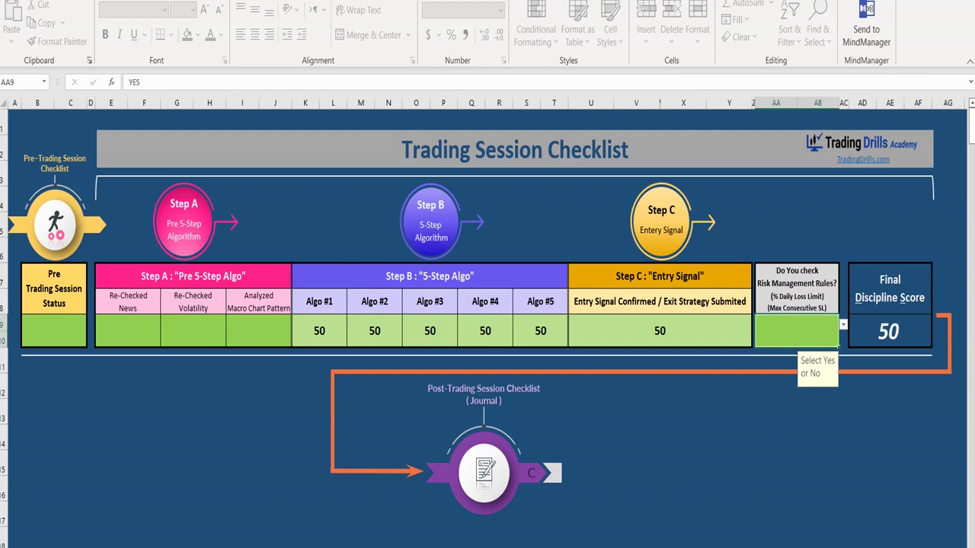
pyautogui.hotkey('ctrl', 'pagedown')
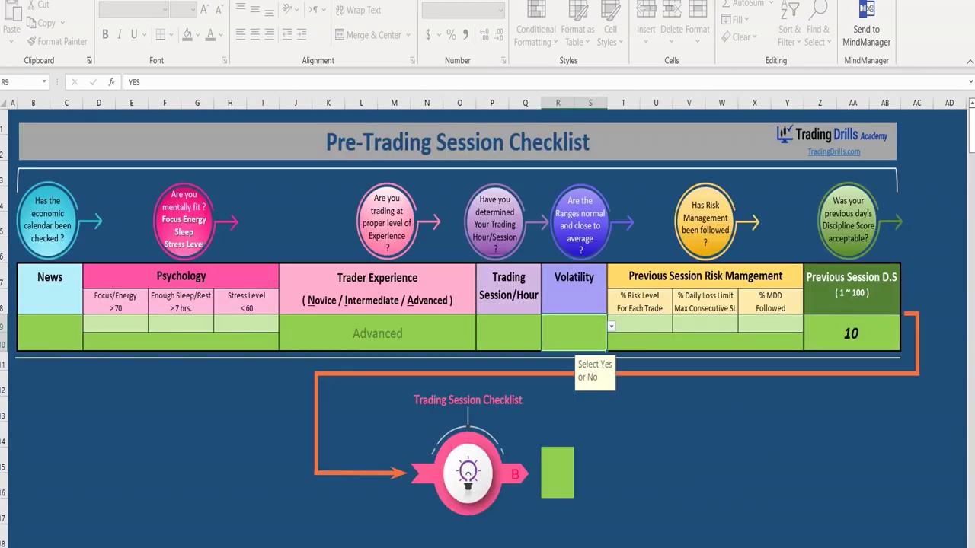
pyautogui.hotkey('ctrl', 'pageup')
pyautogui.hotkey('ctrl', 'pageup')
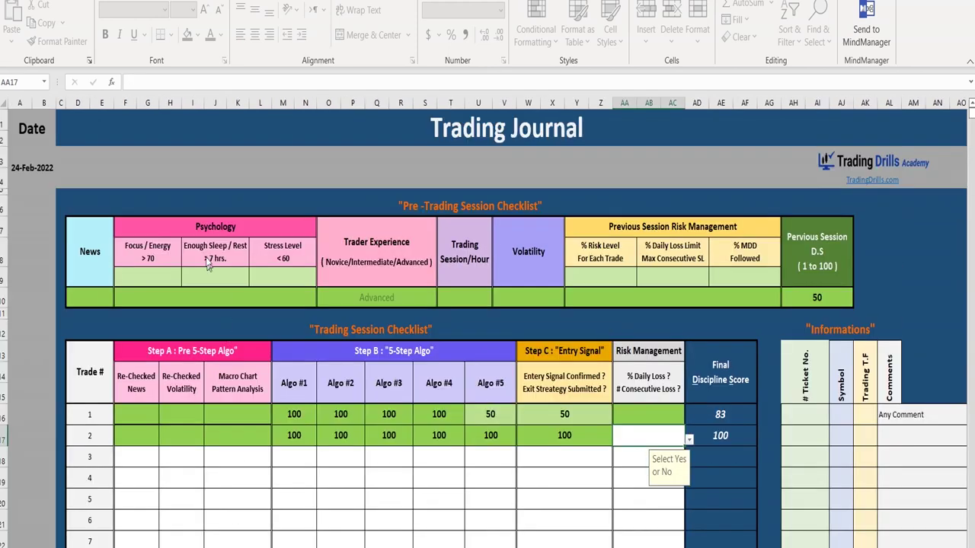
pyautogui.click(688, 439)
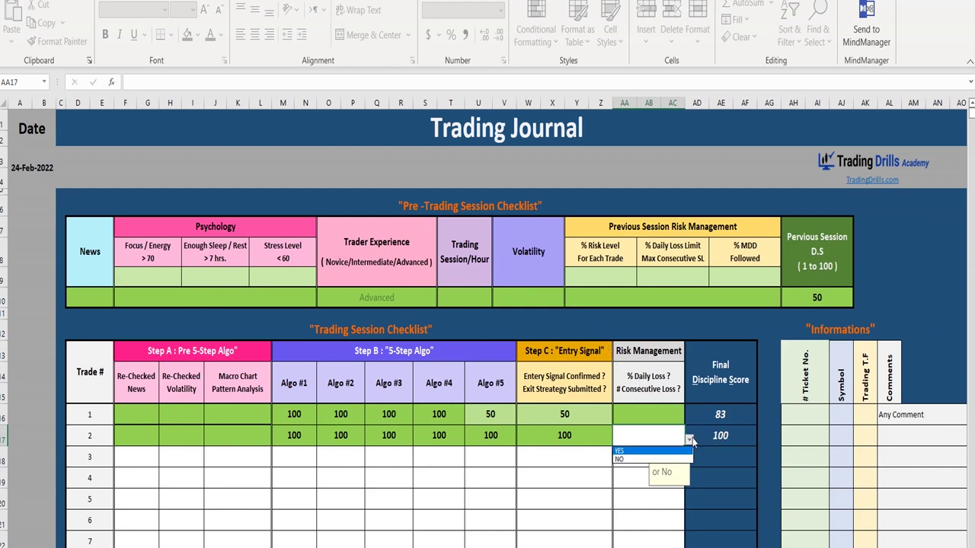
pyautogui.click(652, 453)
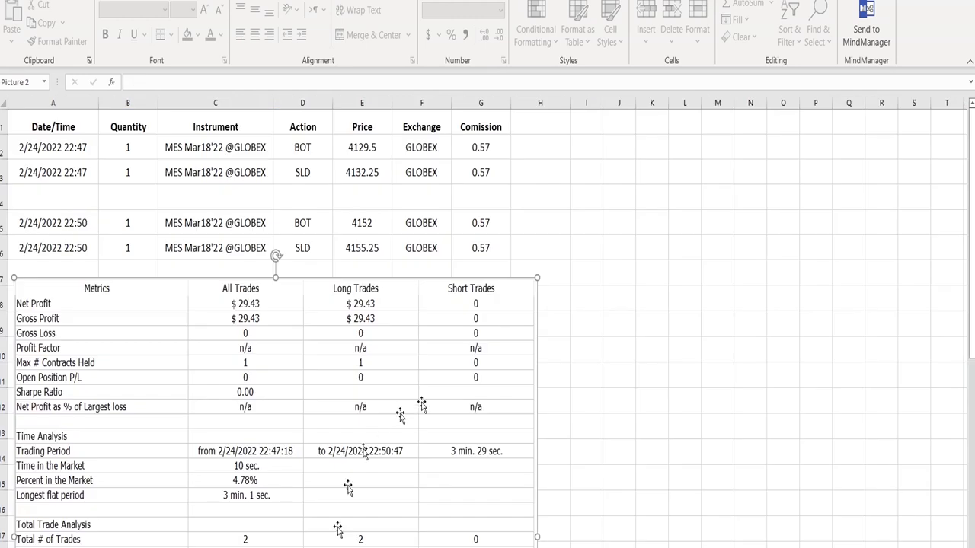
# Review the trade log and performance metrics again, and return to the Trading Journal sheet
pyautogui.click(580, 328)
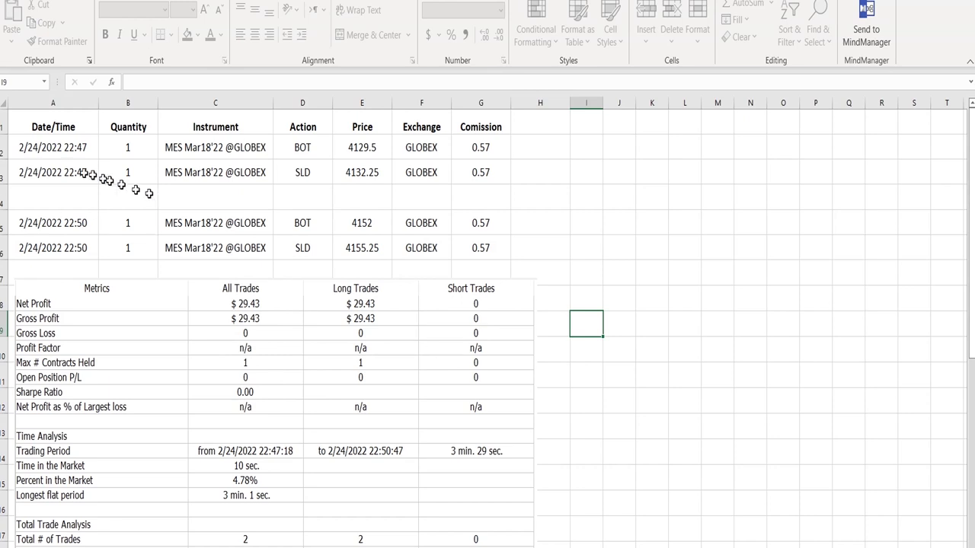
pyautogui.hotkey('ctrl', 'pagedown')
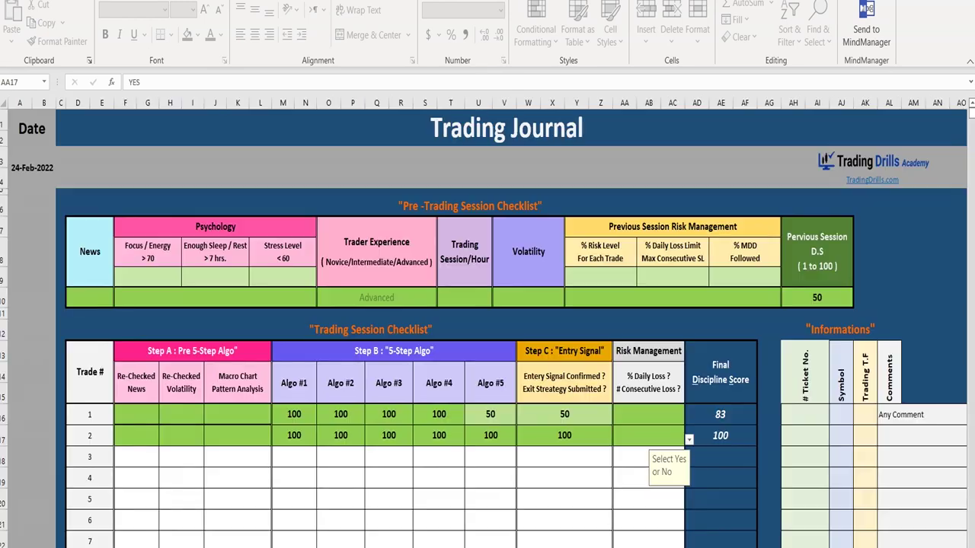